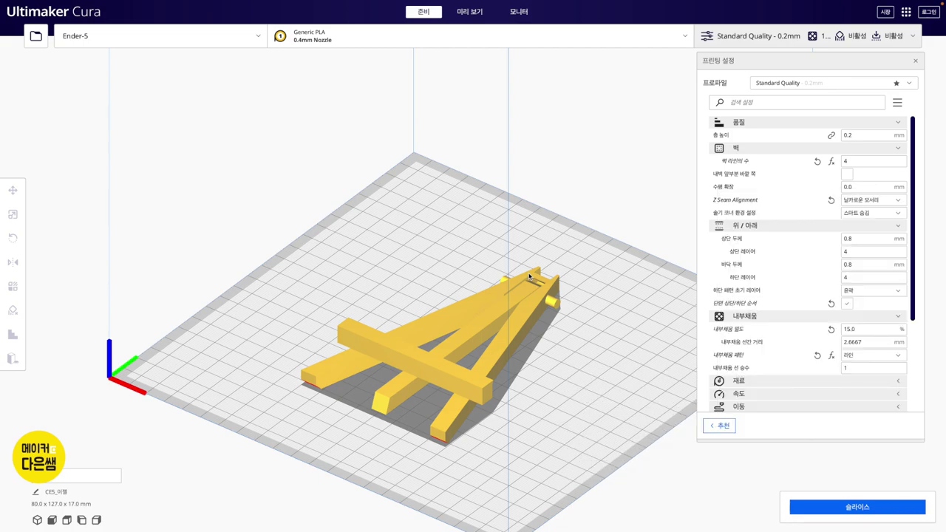
# - Slice the easel with Standard Quality (2 h 6 min, 22 g) and show the layer preview
pyautogui.click(832, 513)
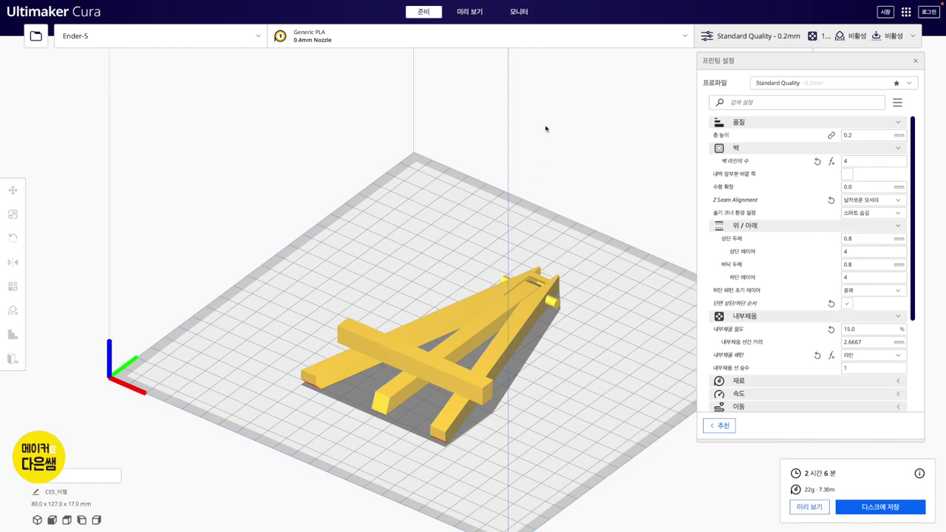
pyautogui.click(474, 11)
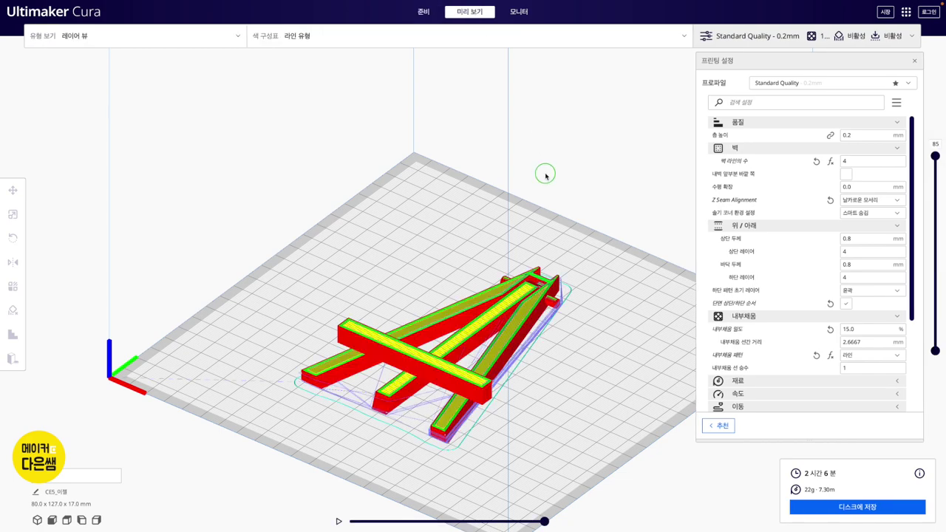
# - Orbit the sliced easel and lower the layer slider to expose where the crossbar begins
pyautogui.moveTo(545, 174); pyautogui.dragTo(859, 216, button='right')
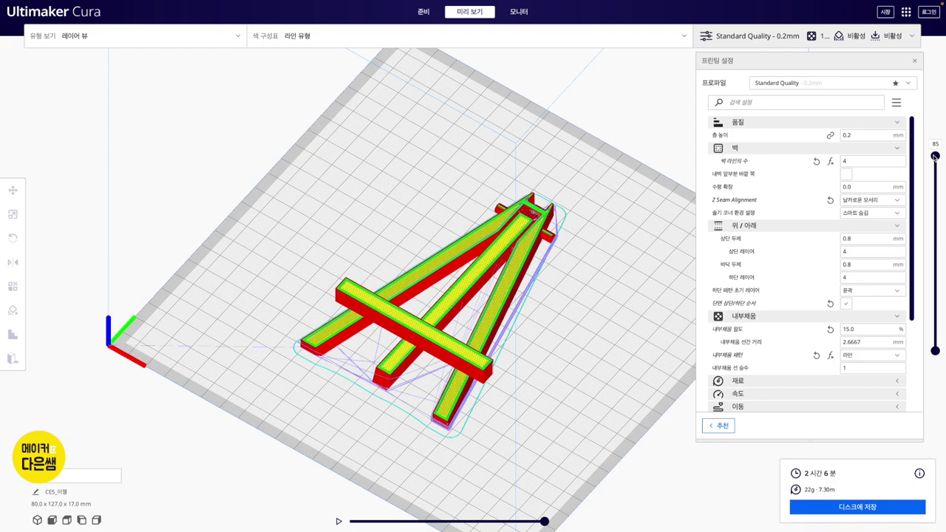
pyautogui.moveTo(935, 156); pyautogui.dragTo(933, 258)
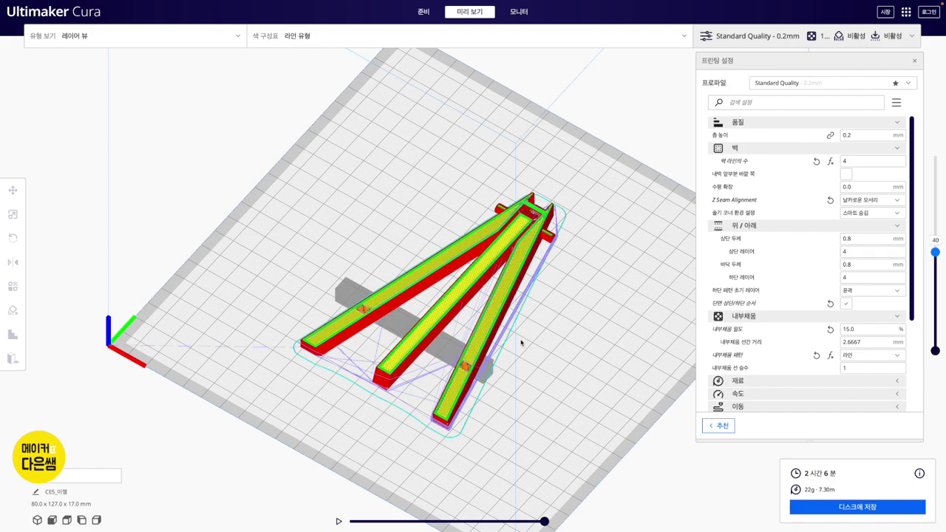
pyautogui.scroll(2, 521, 343)
pyautogui.scroll(2, 517, 338)
pyautogui.moveTo(934, 257)
pyautogui.mouseDown()
pyautogui.moveTo(929, 267)
pyautogui.moveTo(924, 255)
pyautogui.moveTo(923, 270)
pyautogui.moveTo(921, 257)
pyautogui.mouseUp()
pyautogui.moveTo(389, 387); pyautogui.dragTo(380, 362, button='right')
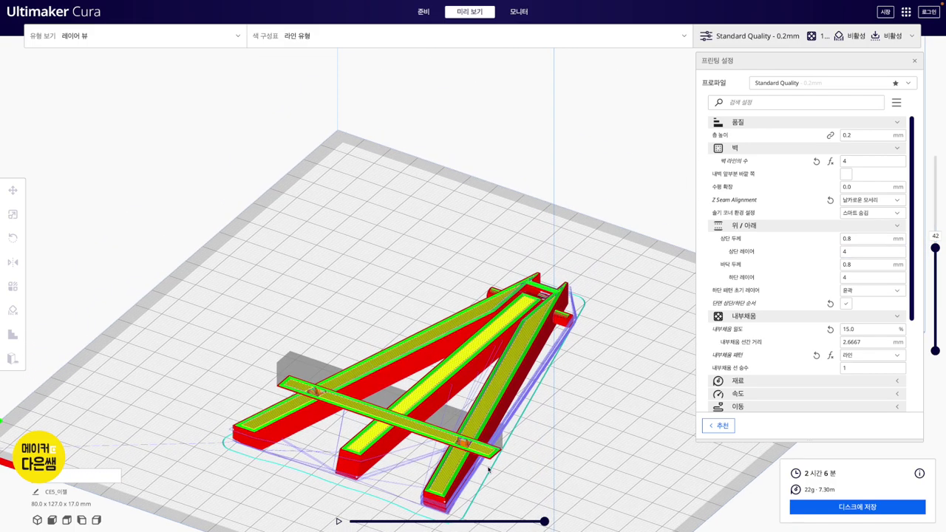
pyautogui.moveTo(510, 422); pyautogui.dragTo(498, 435, button='right')
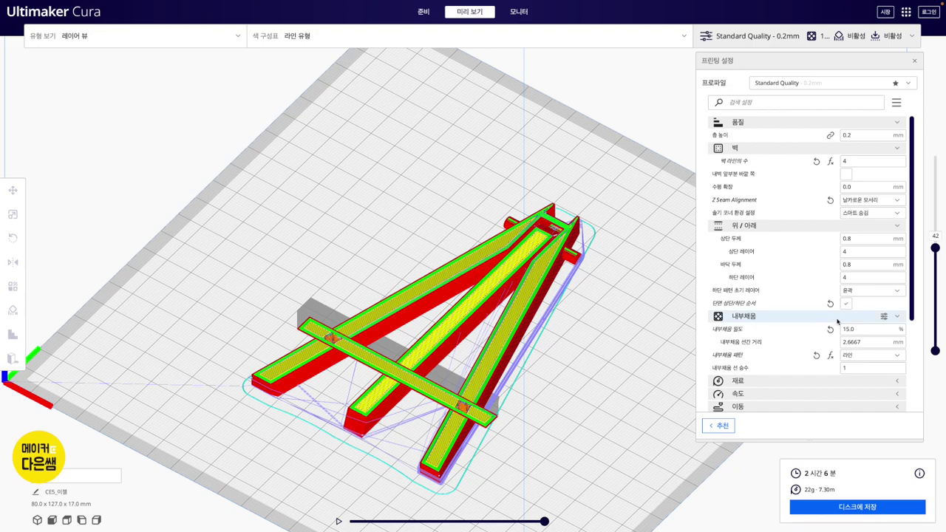
# - Enable support generation in the Support settings
pyautogui.scroll(-2, 839, 320)
pyautogui.scroll(-2, 841, 319)
pyautogui.scroll(-2, 843, 318)
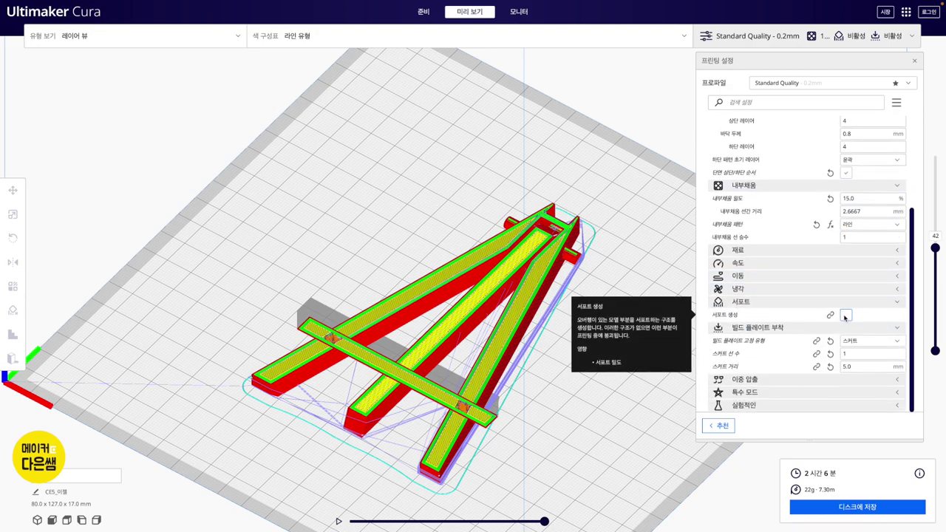
pyautogui.click(846, 316)
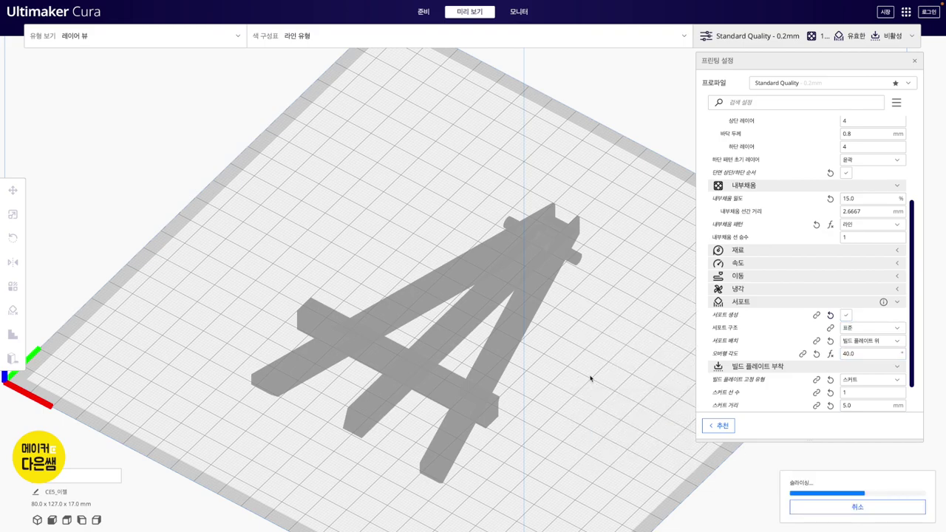
# - Show all 85 layers and orbit, zoom and pan to inspect the supports under the crossbar
pyautogui.moveTo(597, 355)
pyautogui.mouseDown(button='right')
pyautogui.moveTo(550, 325)
pyautogui.moveTo(548, 303)
pyautogui.mouseUp(button='right')
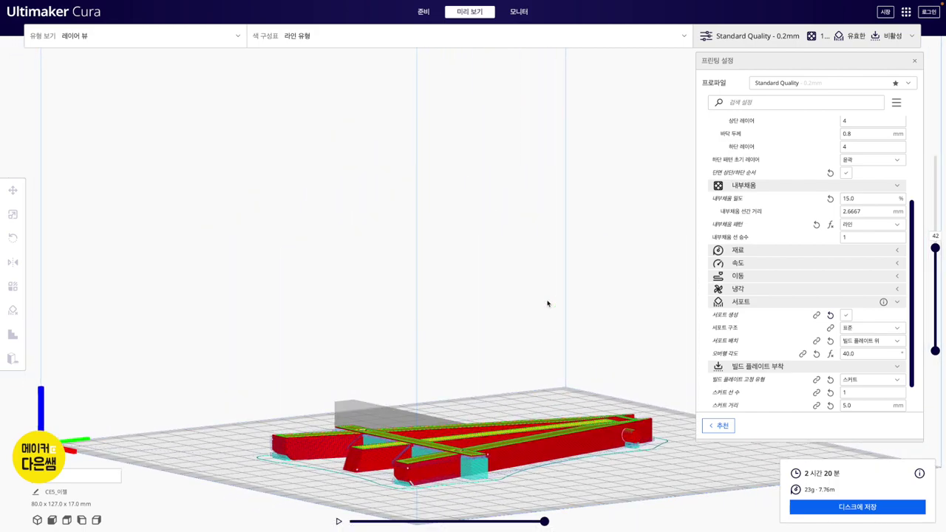
pyautogui.moveTo(934, 249)
pyautogui.mouseDown()
pyautogui.moveTo(907, 350)
pyautogui.moveTo(943, 149)
pyautogui.mouseUp()
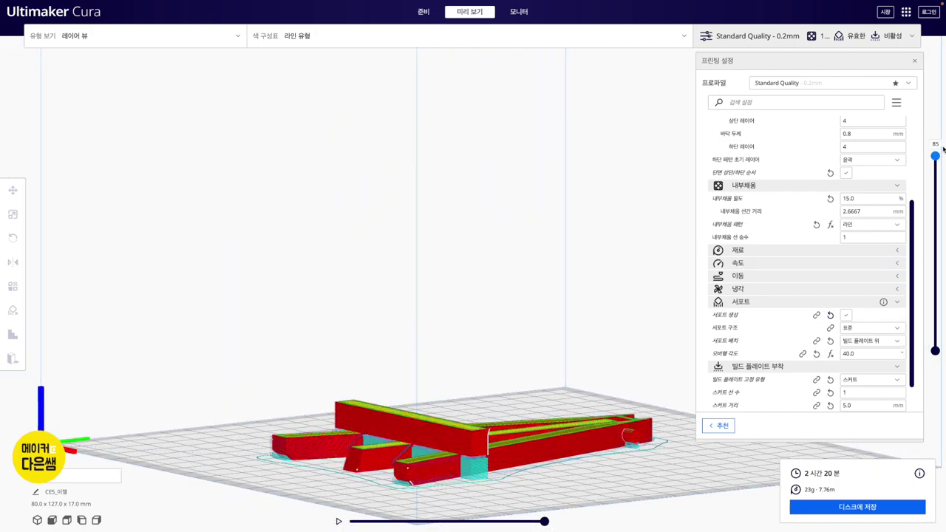
pyautogui.moveTo(476, 285)
pyautogui.mouseDown(button='right')
pyautogui.moveTo(585, 258)
pyautogui.moveTo(454, 280)
pyautogui.mouseUp(button='right')
pyautogui.scroll(2, 381, 478)
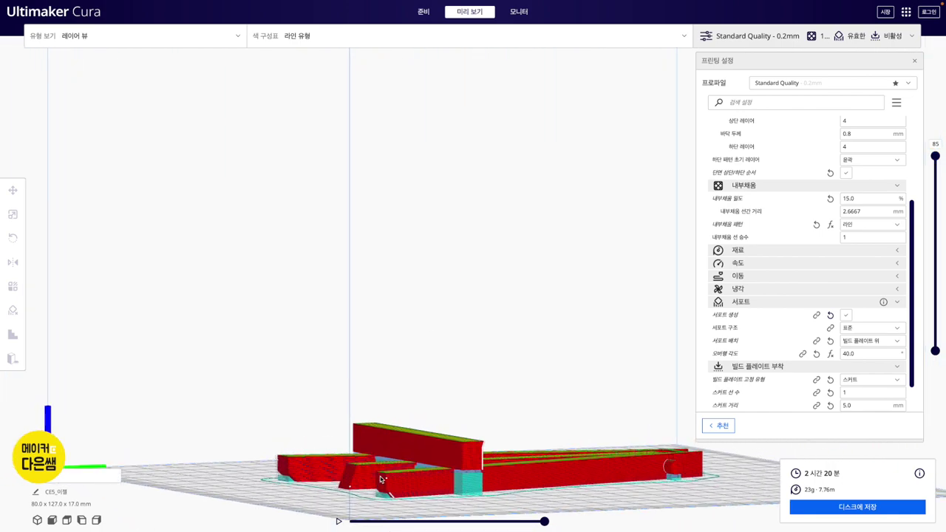
pyautogui.moveTo(381, 478); pyautogui.dragTo(416, 401, button='right')
pyautogui.scroll(1, 416, 403)
pyautogui.scroll(2, 420, 399)
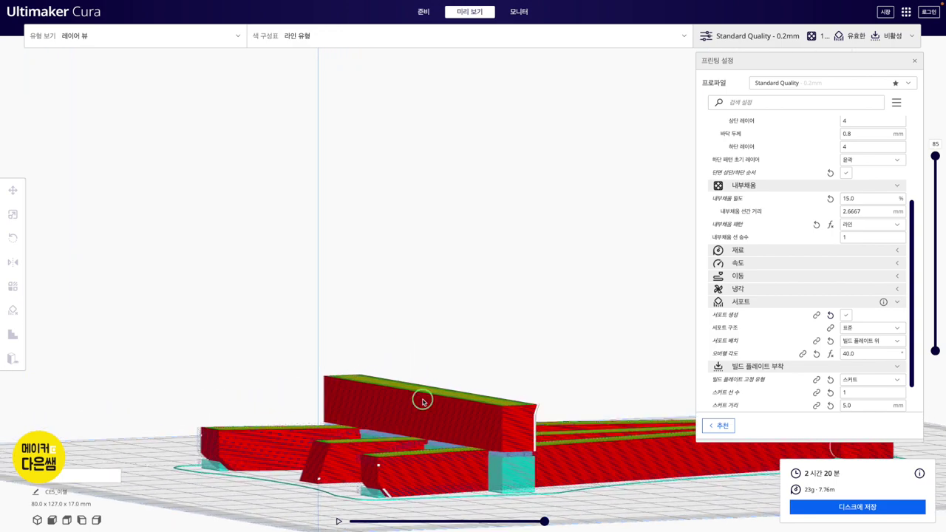
pyautogui.scroll(1, 417, 407)
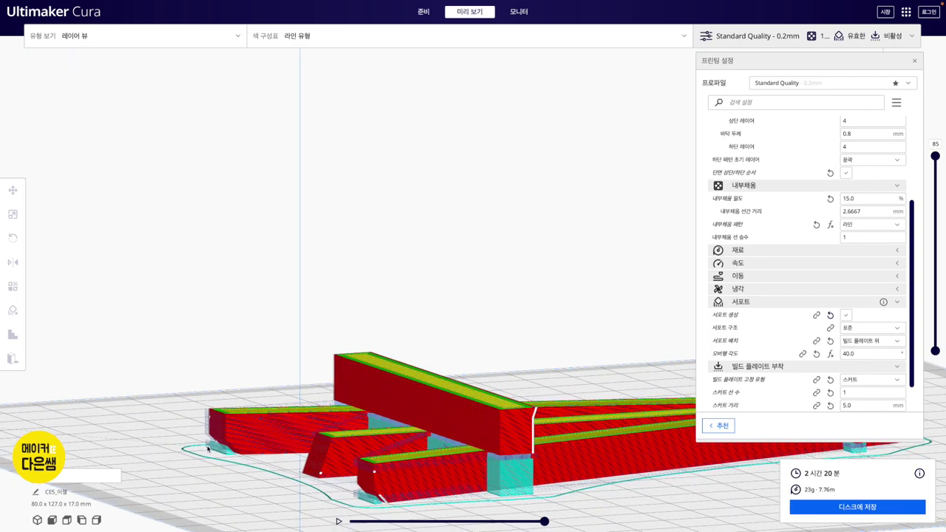
pyautogui.moveTo(354, 419); pyautogui.dragTo(370, 383, button='middle')
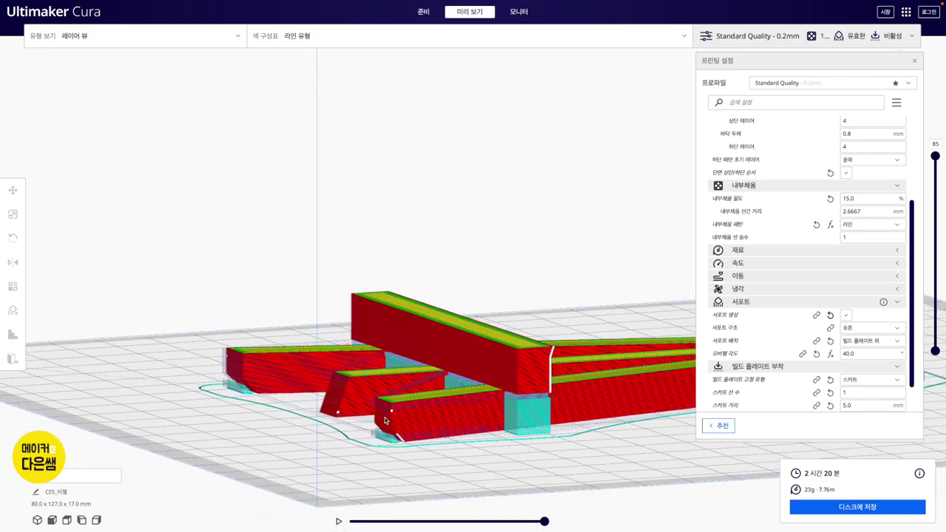
pyautogui.moveTo(371, 422); pyautogui.dragTo(396, 431, button='right')
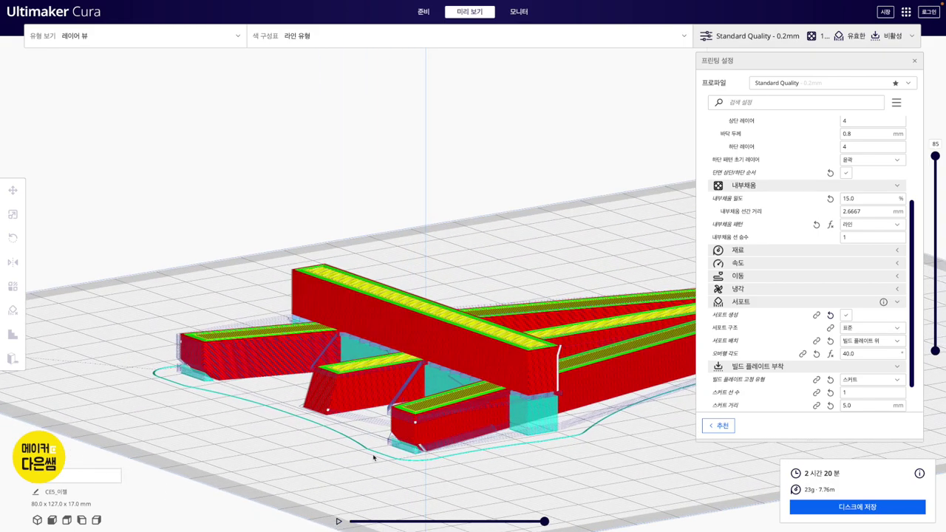
pyautogui.scroll(-3, 555, 373)
pyautogui.moveTo(554, 372)
pyautogui.mouseDown(button='right')
pyautogui.moveTo(610, 367)
pyautogui.moveTo(420, 356)
pyautogui.mouseUp(button='right')
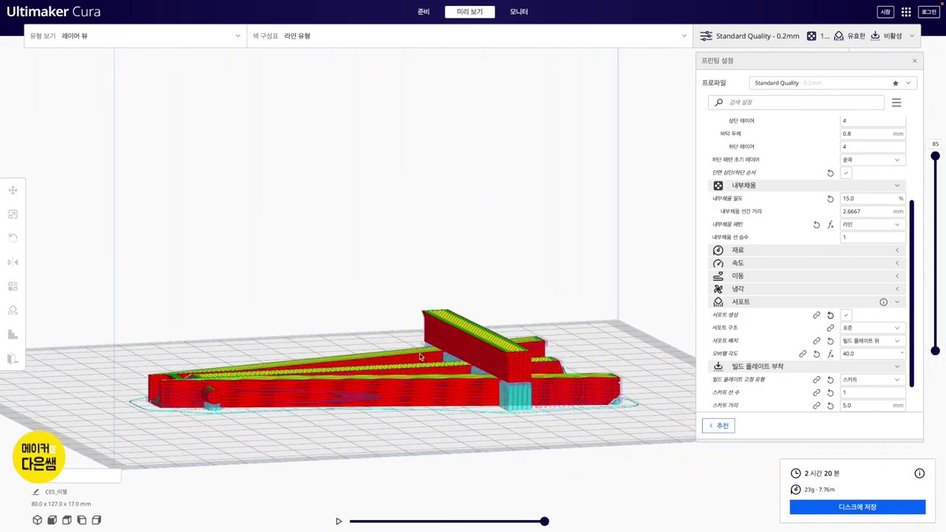
pyautogui.click(846, 354)
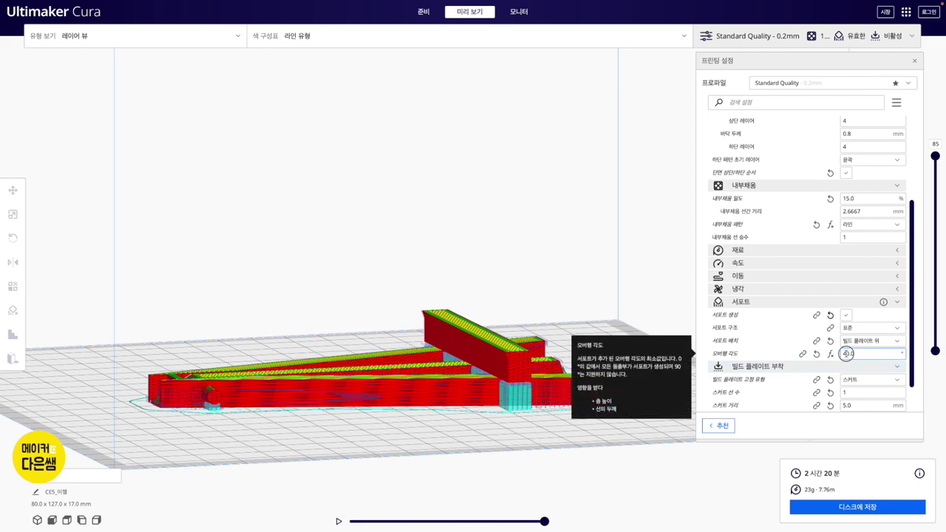
# - Set the support overhang angle to 60°
pyautogui.write('5')
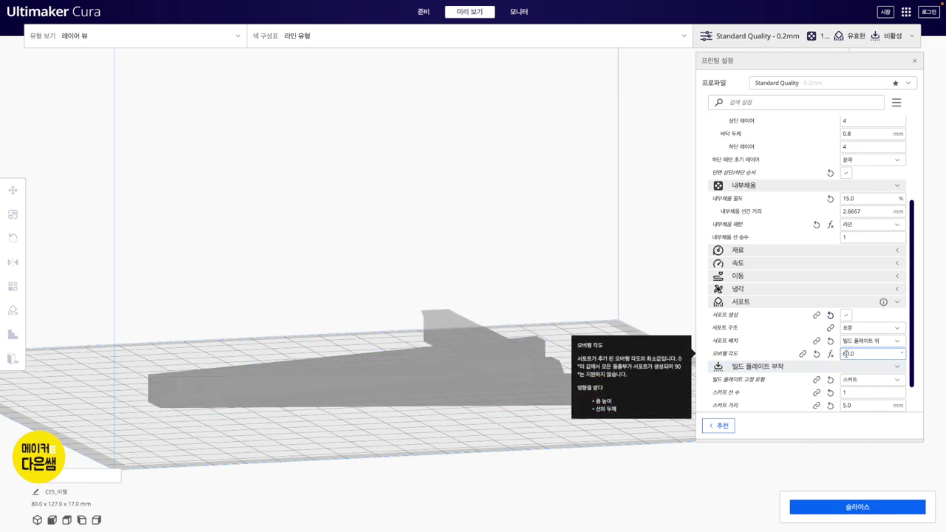
pyautogui.press('BackSpace')
pyautogui.write('6')
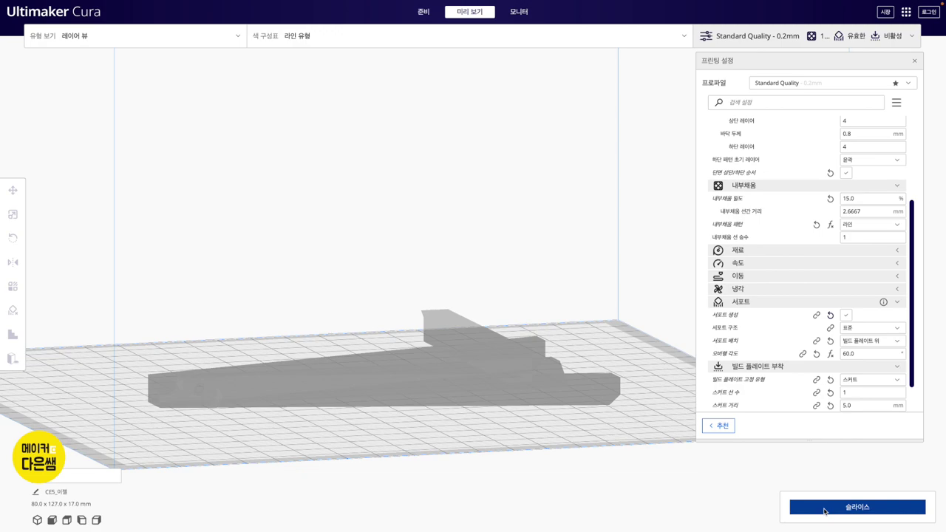
# - Slice the easel and orbit the view to inspect the sliced model from higher up
pyautogui.click(824, 509)
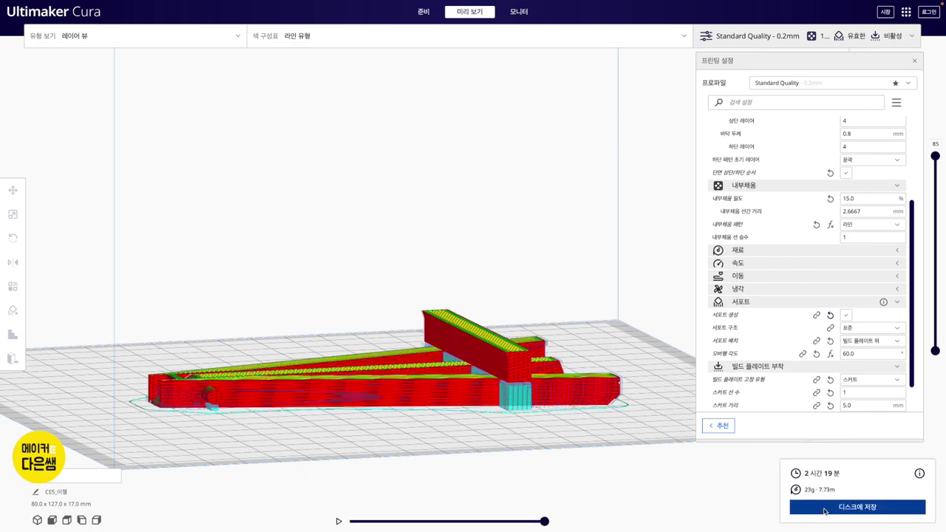
pyautogui.moveTo(629, 391)
pyautogui.mouseDown(button='right')
pyautogui.moveTo(536, 401)
pyautogui.moveTo(476, 380)
pyautogui.moveTo(416, 382)
pyautogui.moveTo(570, 389)
pyautogui.mouseUp(button='right')
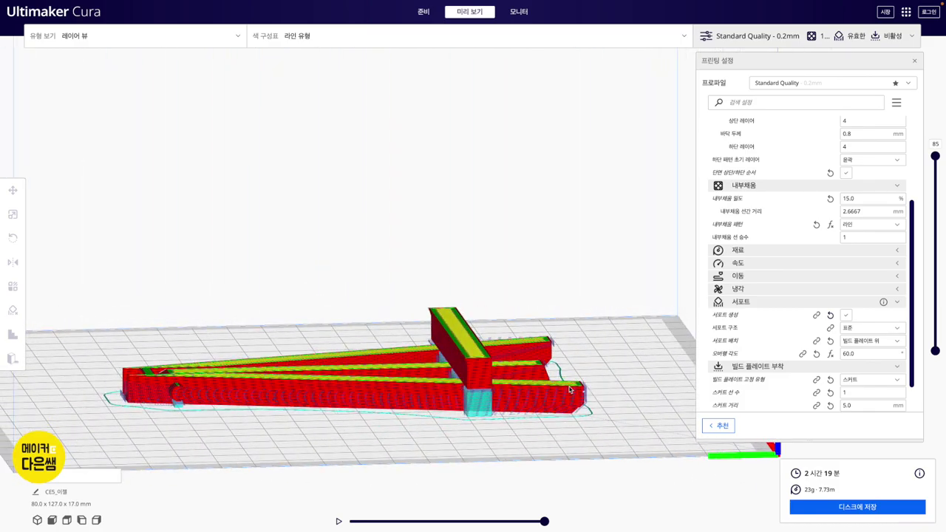
pyautogui.moveTo(270, 355)
pyautogui.mouseDown(button='right')
pyautogui.moveTo(395, 365)
pyautogui.moveTo(382, 368)
pyautogui.mouseUp(button='right')
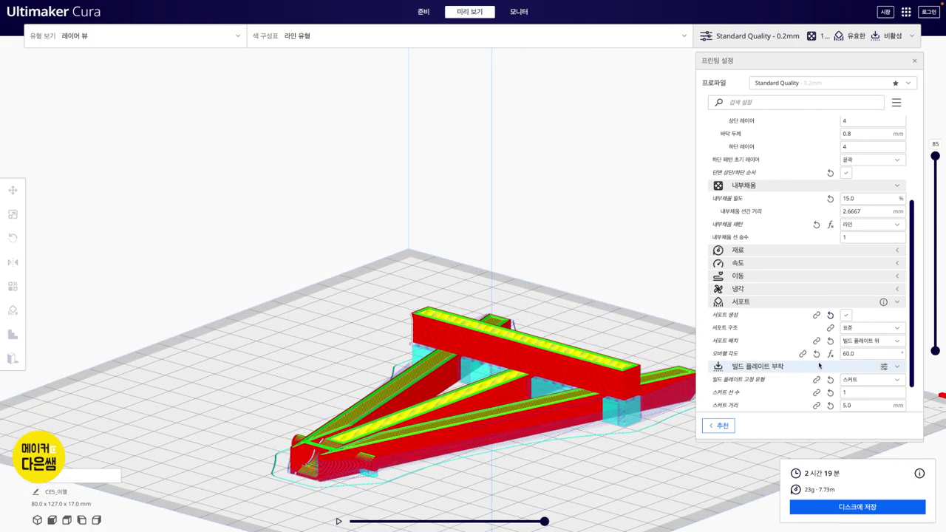
pyautogui.moveTo(870, 341)
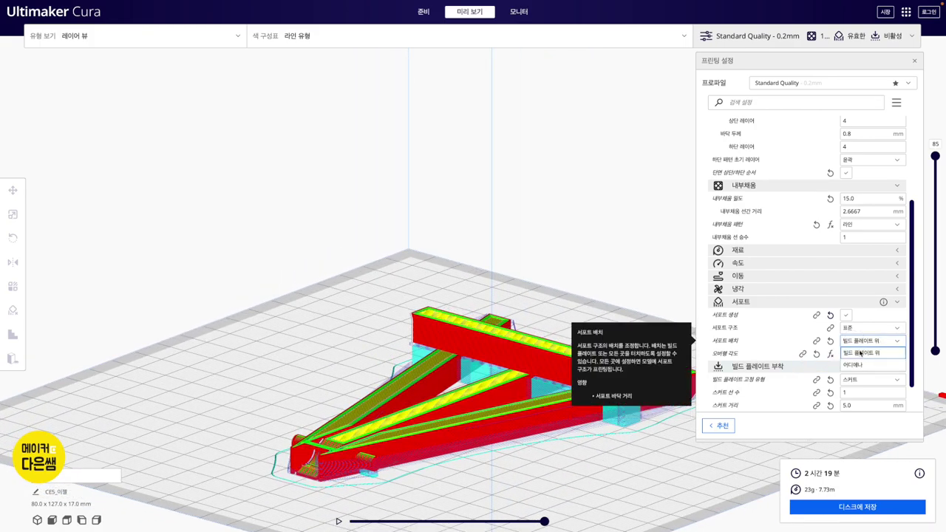
pyautogui.click(859, 365)
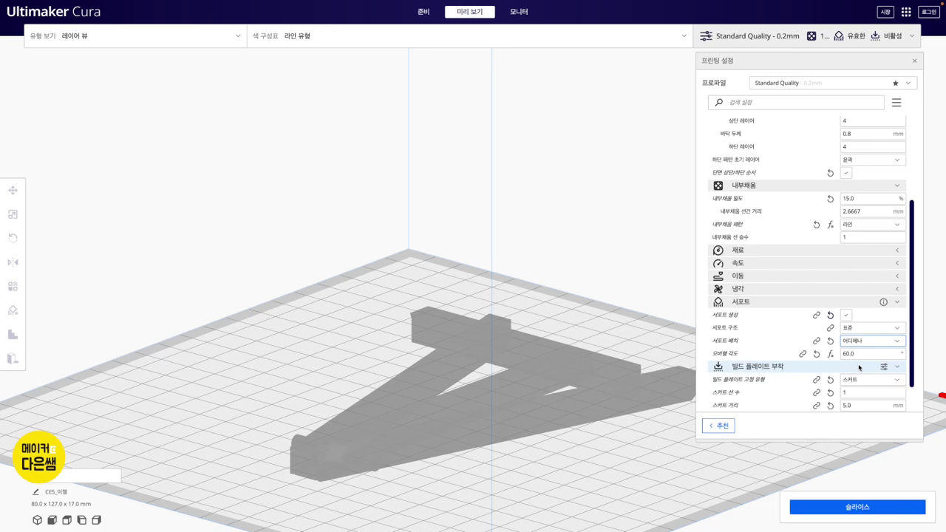
# - Reslice with supports everywhere (2 h 20 min, 23 g), orbit, and limit the preview to layer 22
pyautogui.click(835, 512)
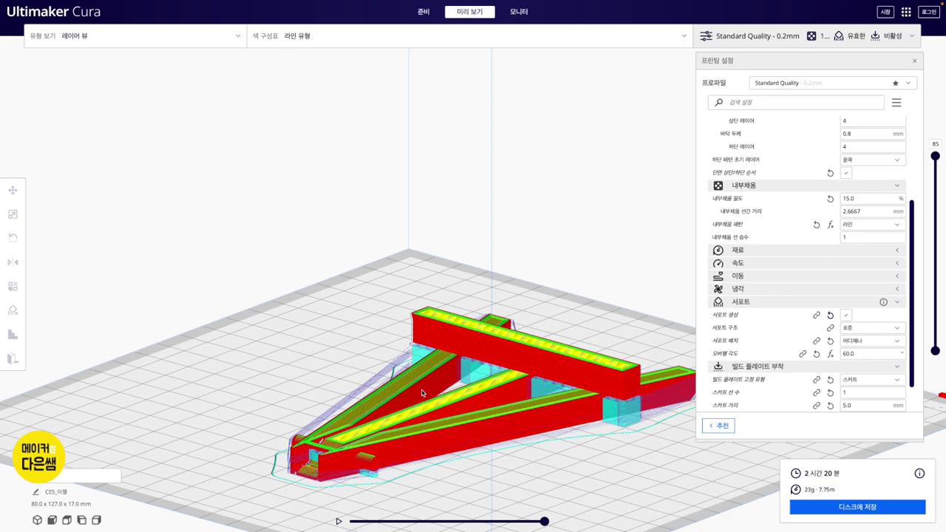
pyautogui.moveTo(307, 444); pyautogui.dragTo(336, 357, button='right')
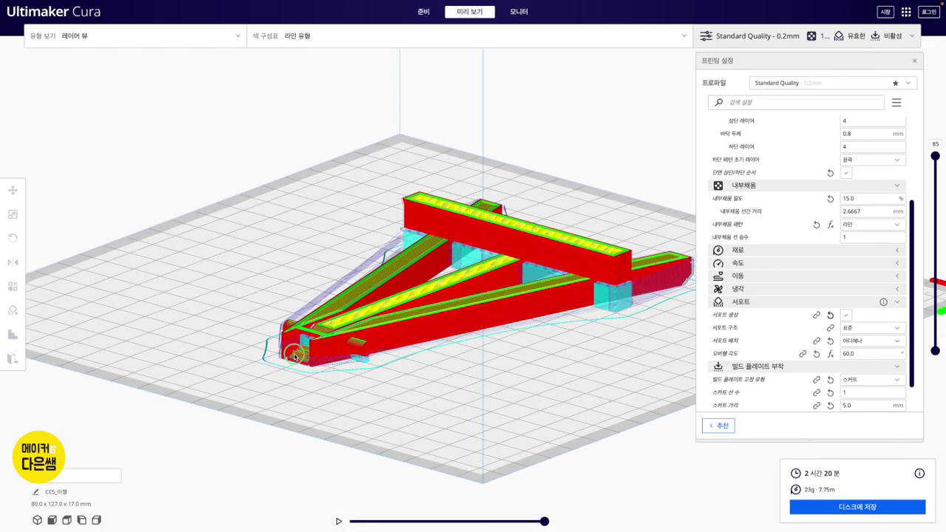
pyautogui.scroll(1, 395, 341)
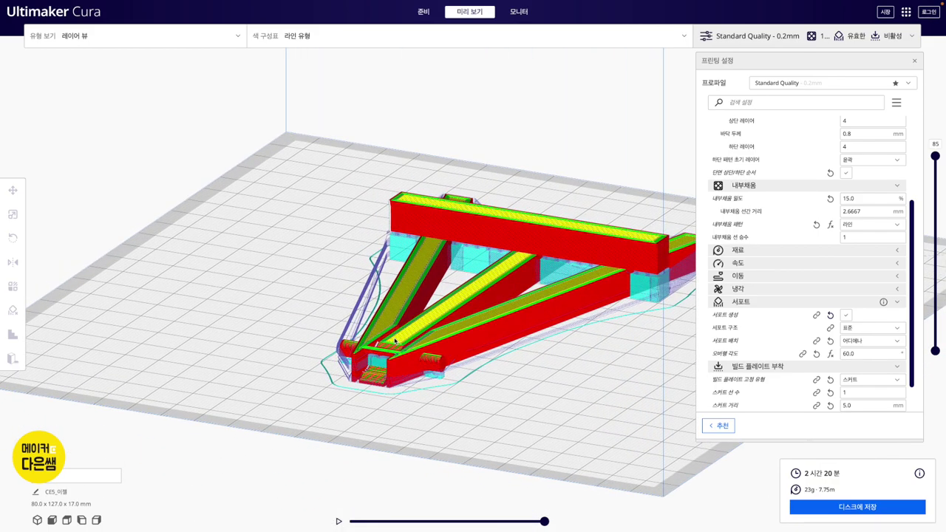
pyautogui.moveTo(355, 383); pyautogui.dragTo(372, 385, button='right')
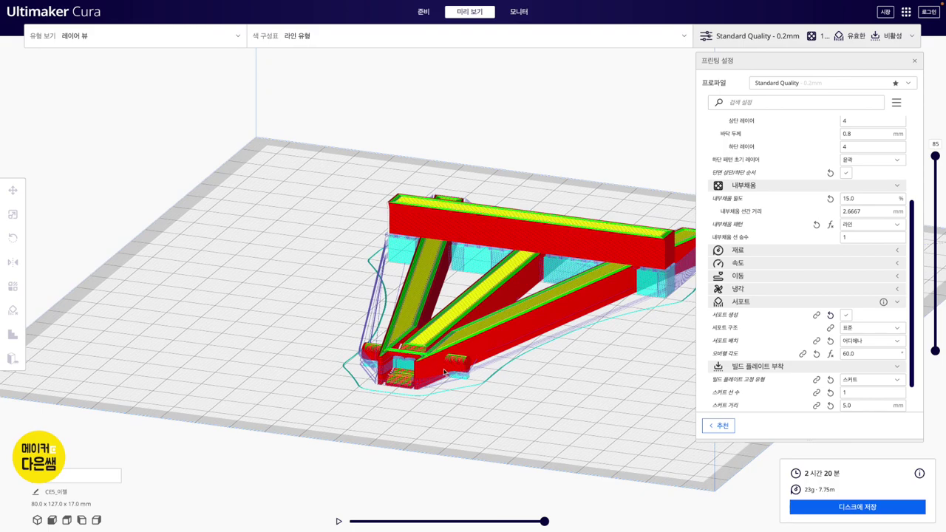
pyautogui.moveTo(421, 347); pyautogui.dragTo(452, 338, button='right')
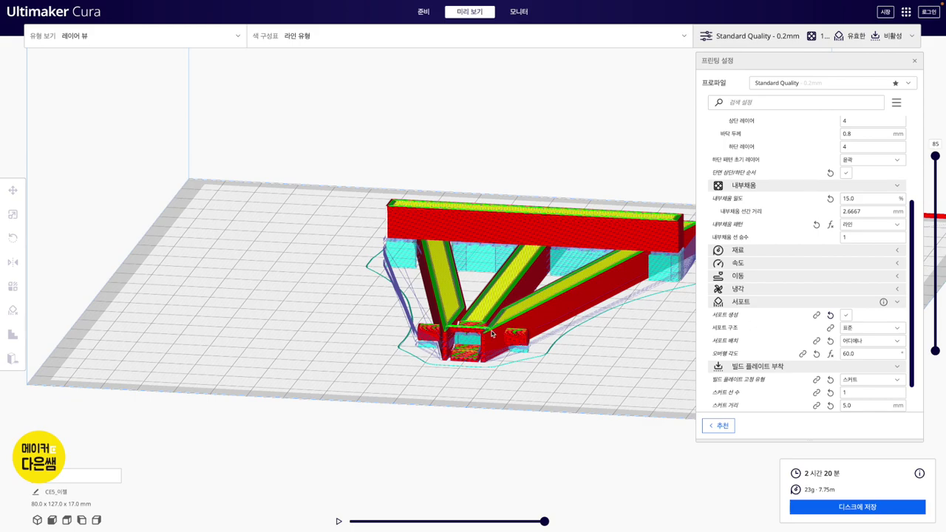
pyautogui.moveTo(935, 157); pyautogui.dragTo(913, 309)
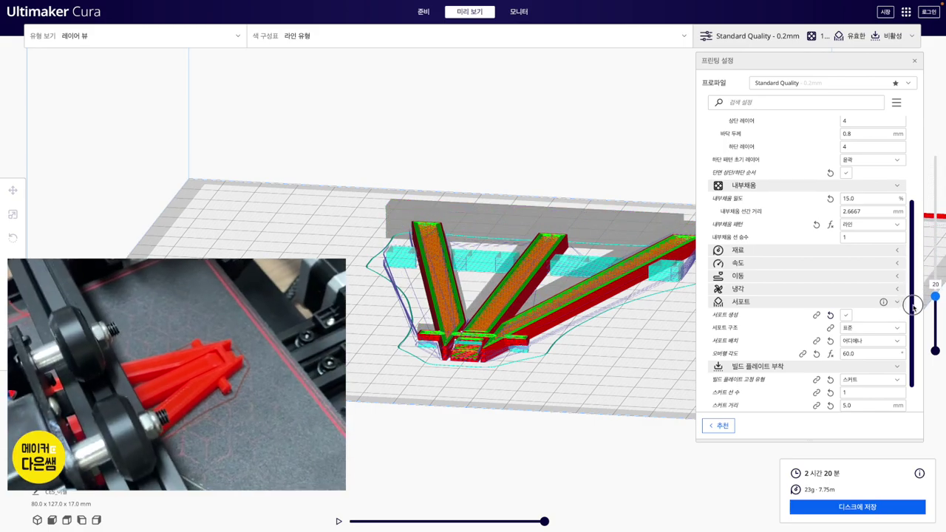
# - Tilt the view, step the layer preview to about layer 30, and partly play back its paths
pyautogui.scroll(3, 545, 309)
pyautogui.moveTo(545, 309); pyautogui.dragTo(545, 321, button='right')
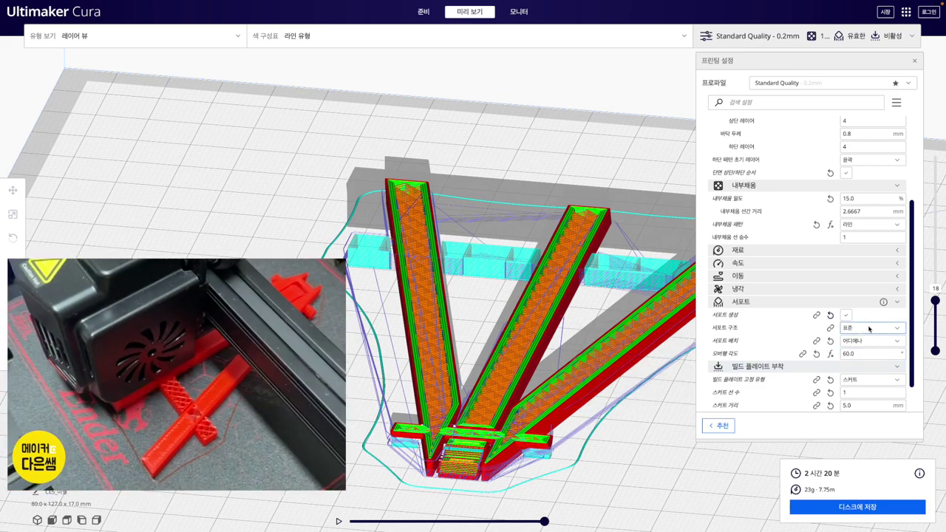
pyautogui.moveTo(936, 300)
pyautogui.mouseDown()
pyautogui.moveTo(935, 272)
pyautogui.moveTo(927, 316)
pyautogui.mouseUp()
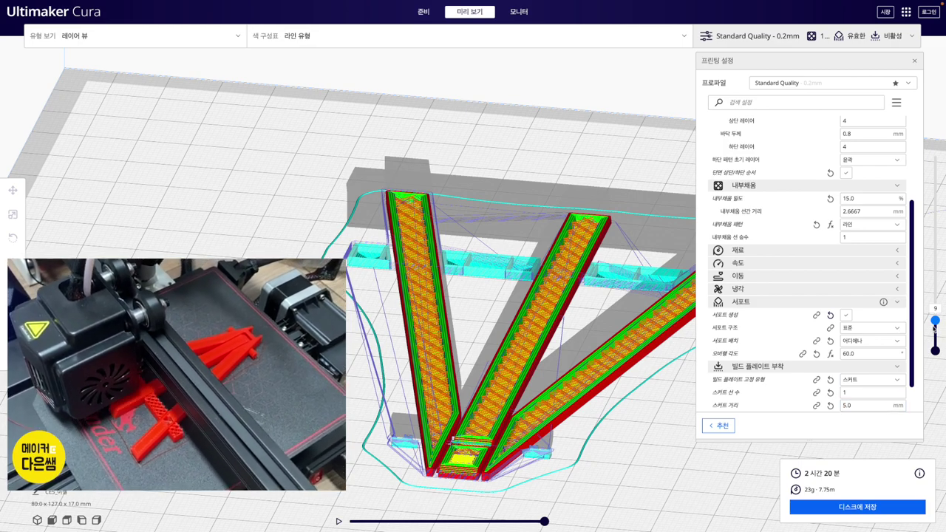
pyautogui.moveTo(934, 319); pyautogui.dragTo(935, 313)
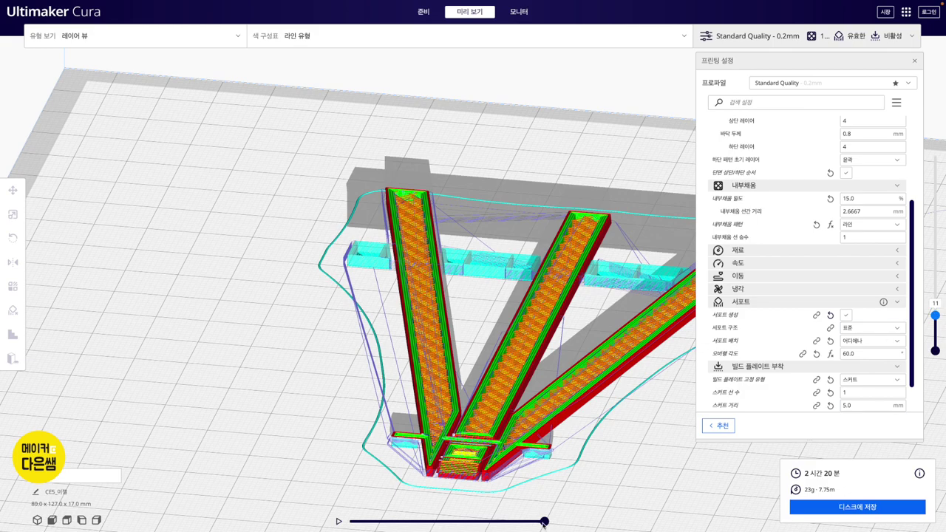
pyautogui.moveTo(544, 522); pyautogui.dragTo(419, 521)
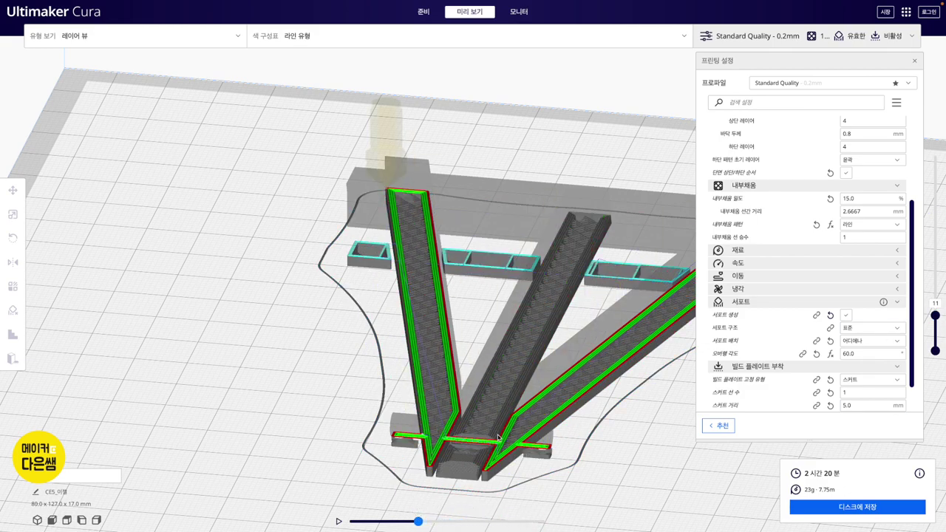
pyautogui.click(882, 342)
# - Set support placement to Touching Buildplate and reslice, giving 2 h 19 min, 23 g, 7.73 m
pyautogui.click(878, 353)
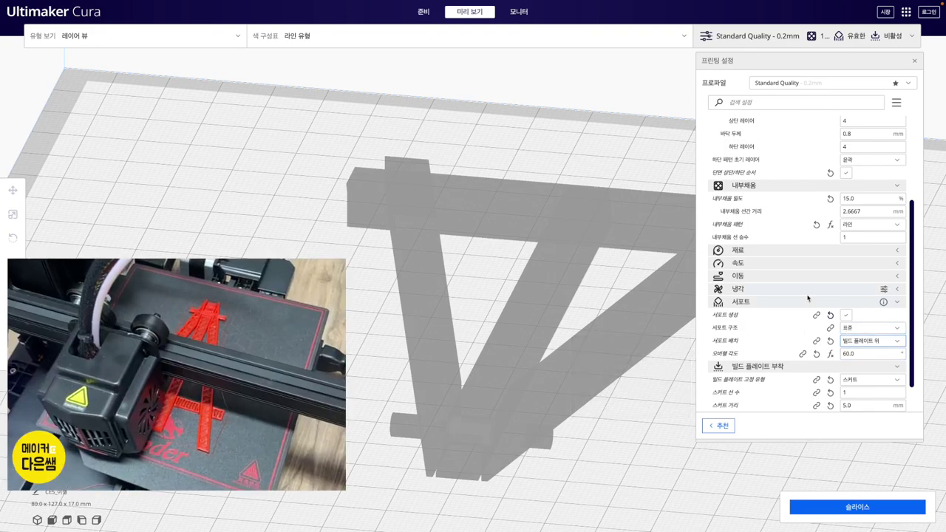
pyautogui.click(852, 510)
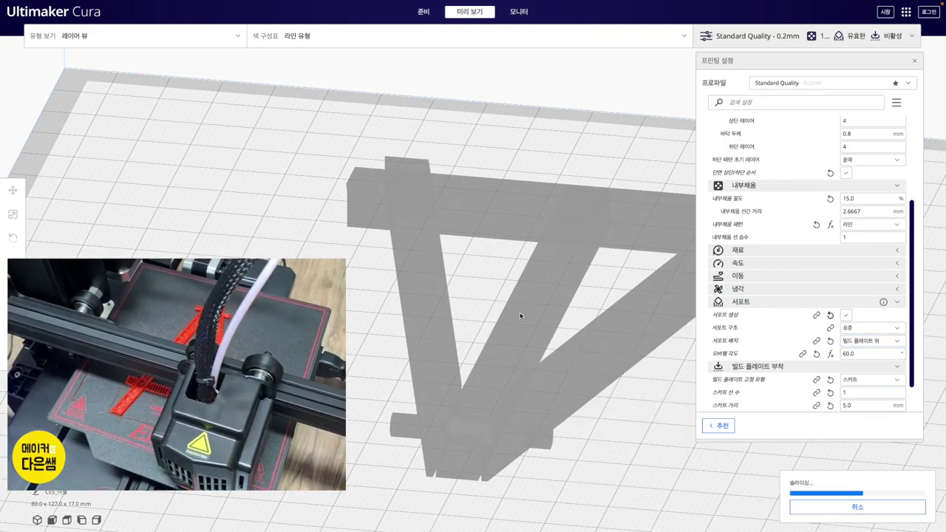
pyautogui.moveTo(562, 341); pyautogui.dragTo(442, 341, button='right')
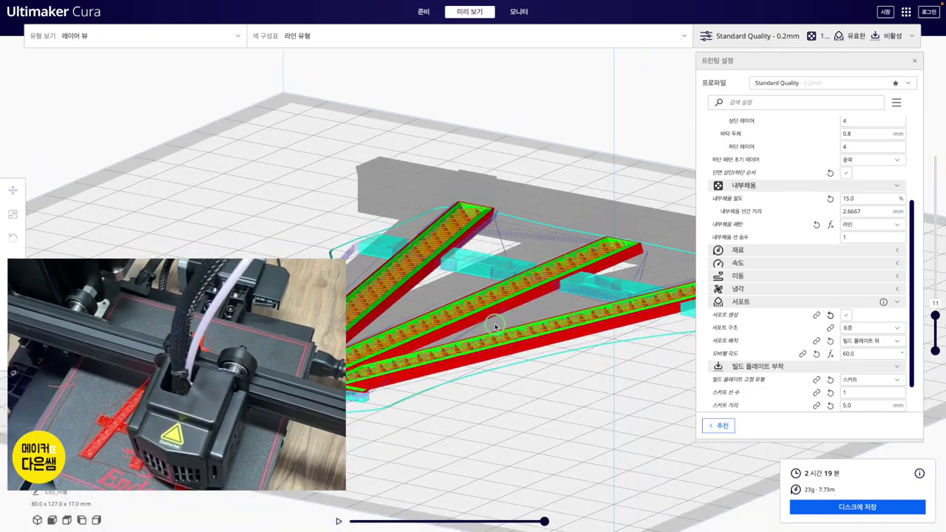